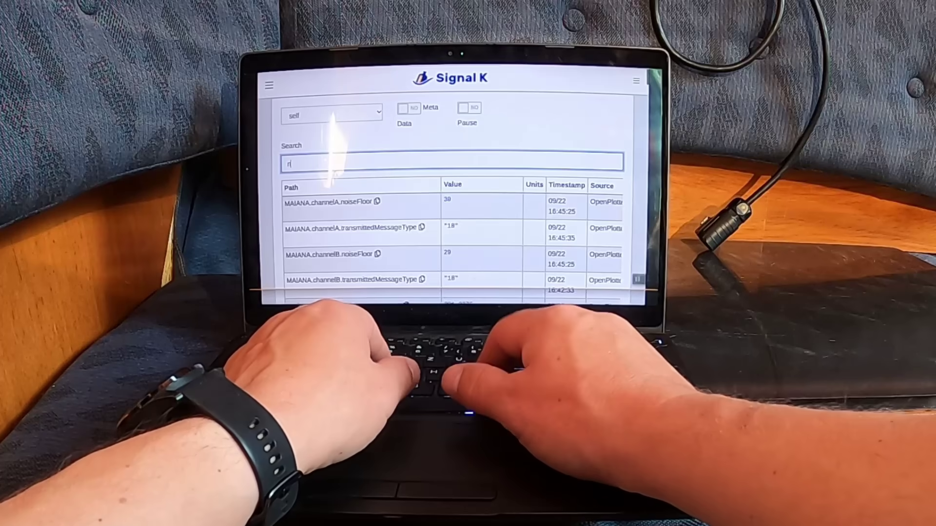
Type 'aiana' into the Data Browser search to show only the MAIANA transponder paths
{"action": "type", "text": "aiana"}
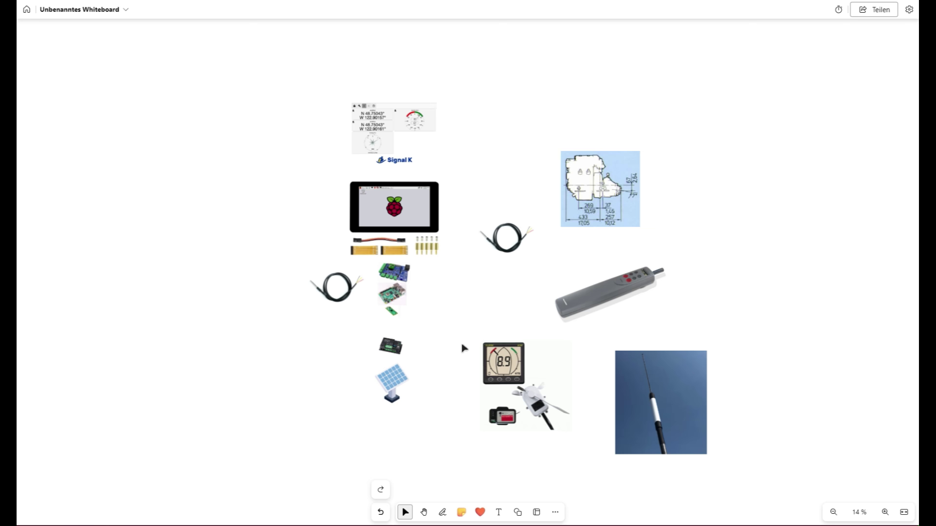
Zoom in on the Raspberry Pi hub and its add-on boards, then ease back out slightly
{"action": "scroll", "coordinate": [398, 311], "scroll_direction": "up", "scroll_amount": 5}
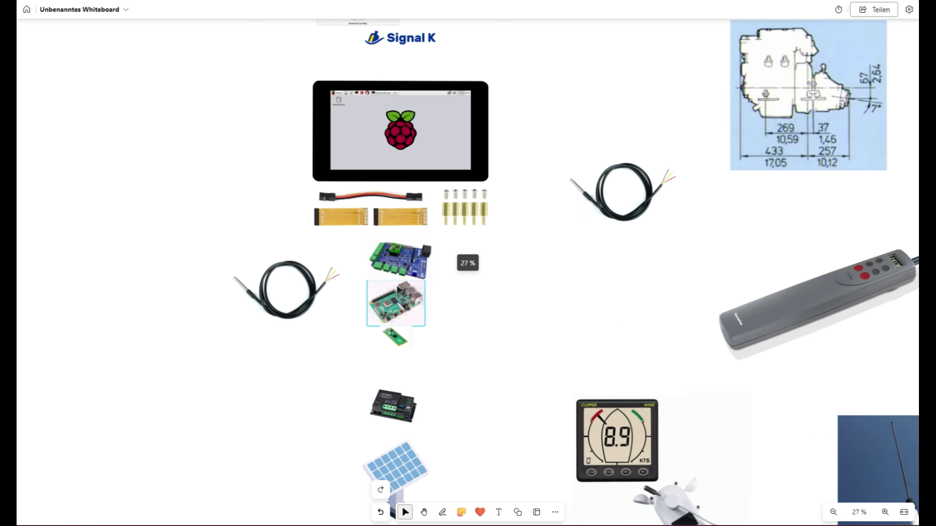
{"action": "scroll", "coordinate": [394, 292], "scroll_direction": "up", "scroll_amount": 1}
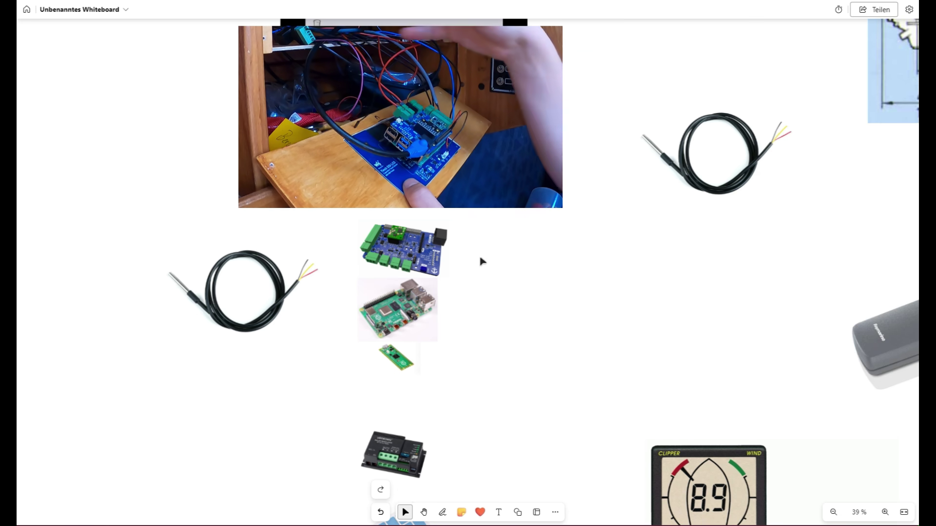
{"action": "scroll", "coordinate": [502, 275], "scroll_direction": "up", "scroll_amount": 1}
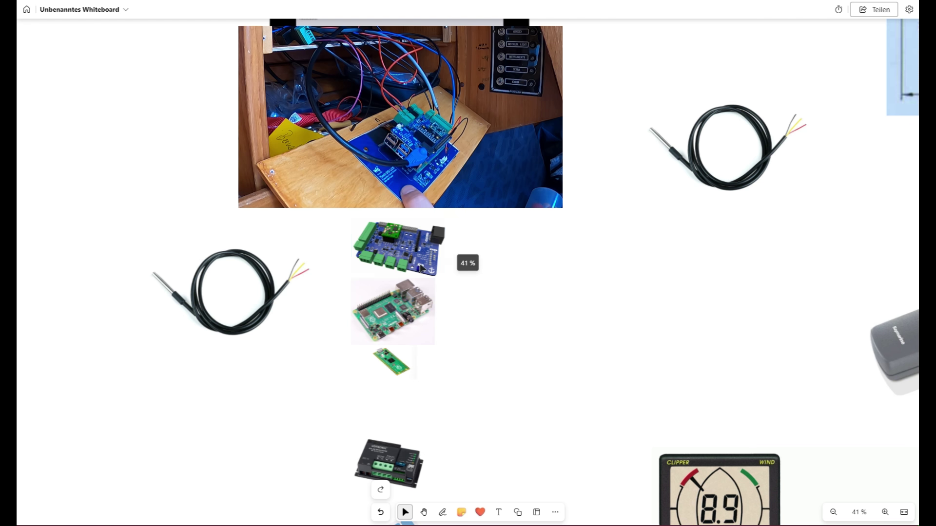
{"action": "scroll", "coordinate": [434, 214], "scroll_direction": "down", "scroll_amount": 4}
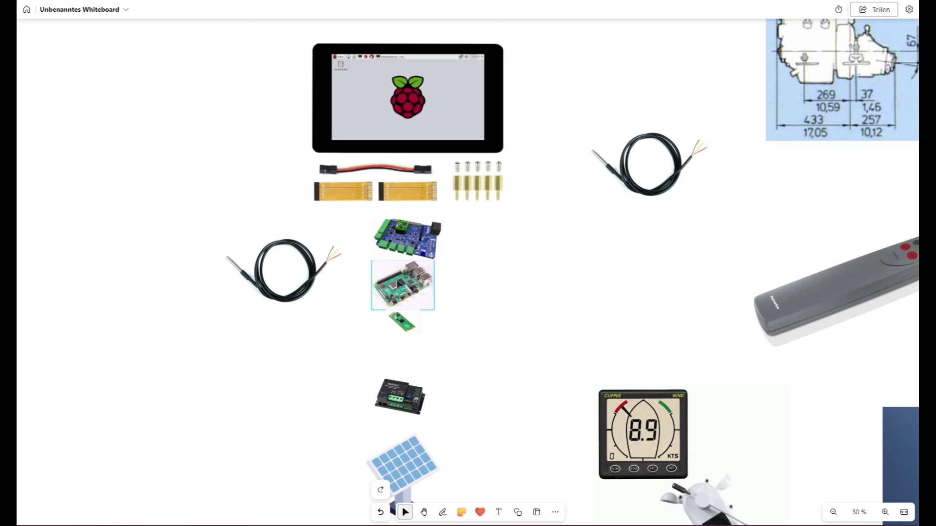
{"action": "left_click", "coordinate": [423, 512]}
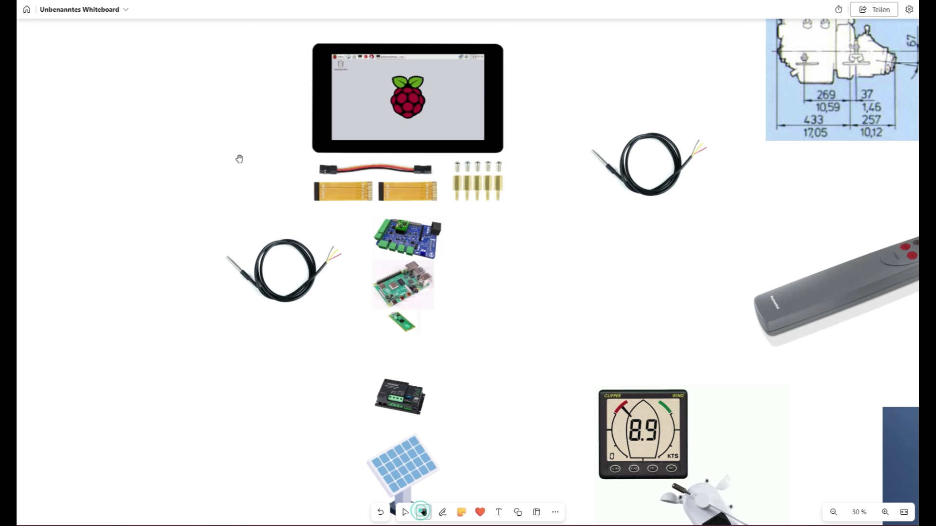
{"action": "left_click_drag", "start_coordinate": [251, 115], "coordinate": [305, 382]}
{"action": "left_click_drag", "start_coordinate": [322, 295], "coordinate": [304, 247]}
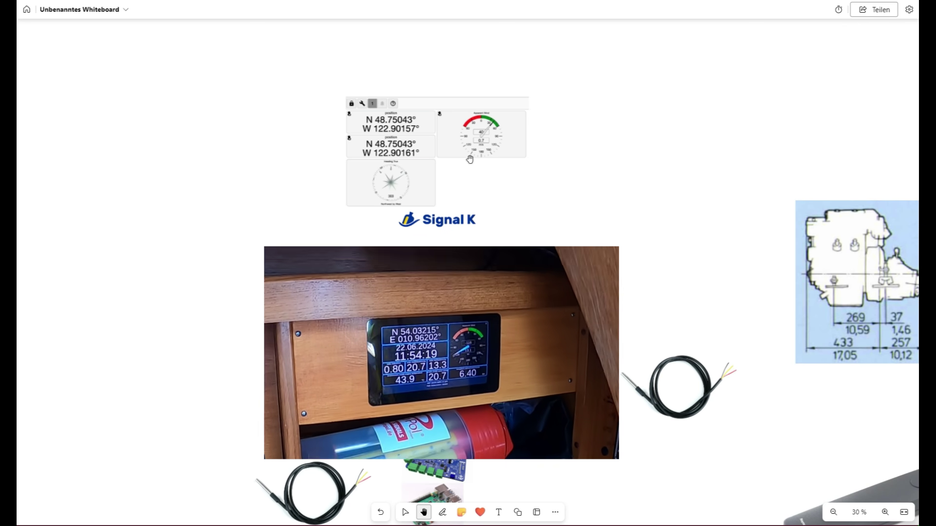
{"action": "left_click_drag", "start_coordinate": [342, 304], "coordinate": [345, 176]}
{"action": "left_click_drag", "start_coordinate": [487, 370], "coordinate": [459, 299]}
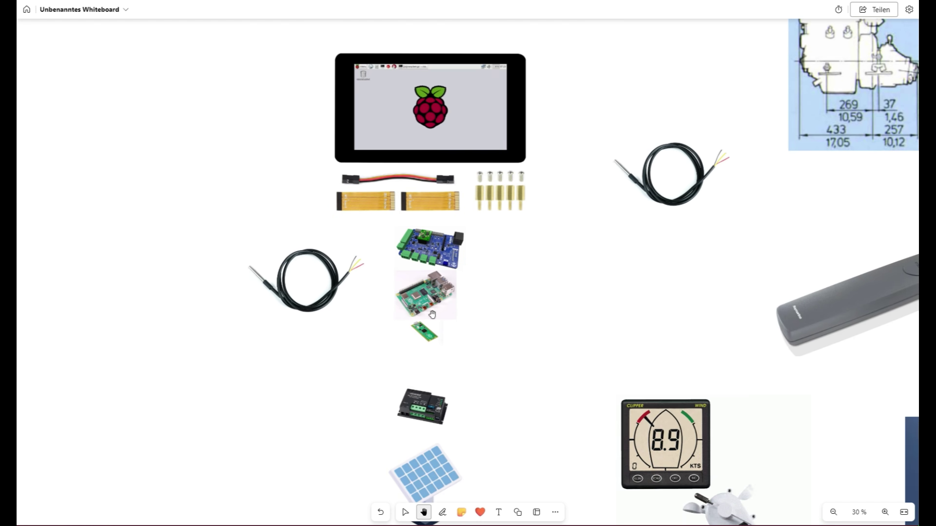
{"action": "left_click_drag", "start_coordinate": [531, 92], "coordinate": [518, 273]}
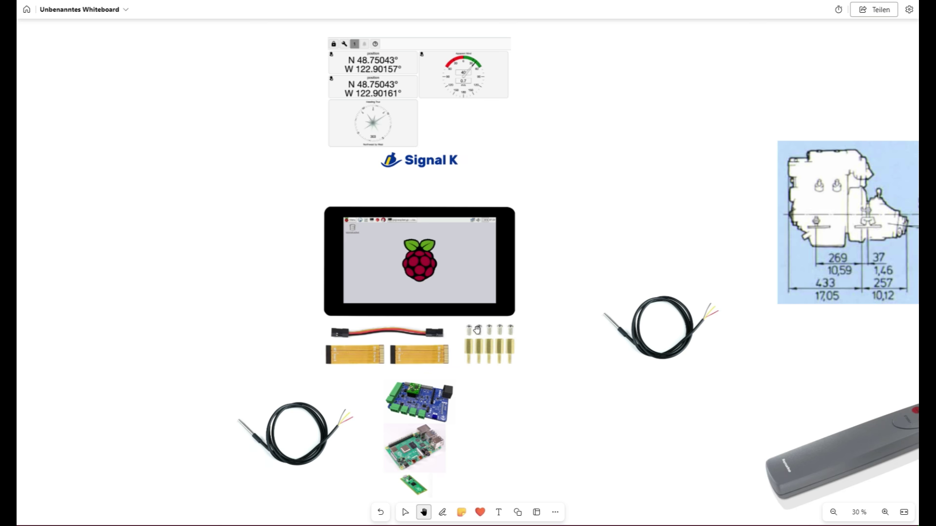
{"action": "left_click_drag", "start_coordinate": [473, 394], "coordinate": [465, 206]}
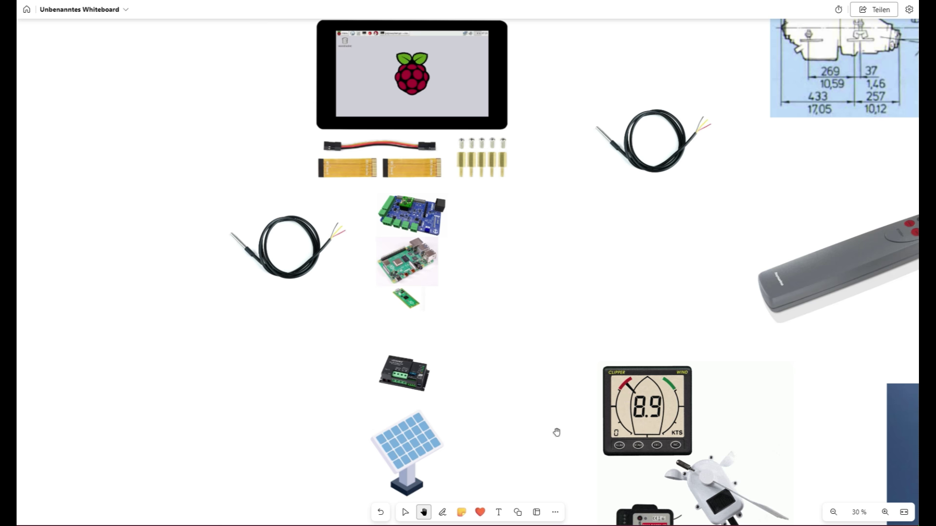
With the blue pen, link the HAT board to both temperature sensors and the right sensor to the engine
{"action": "left_click", "coordinate": [442, 513]}
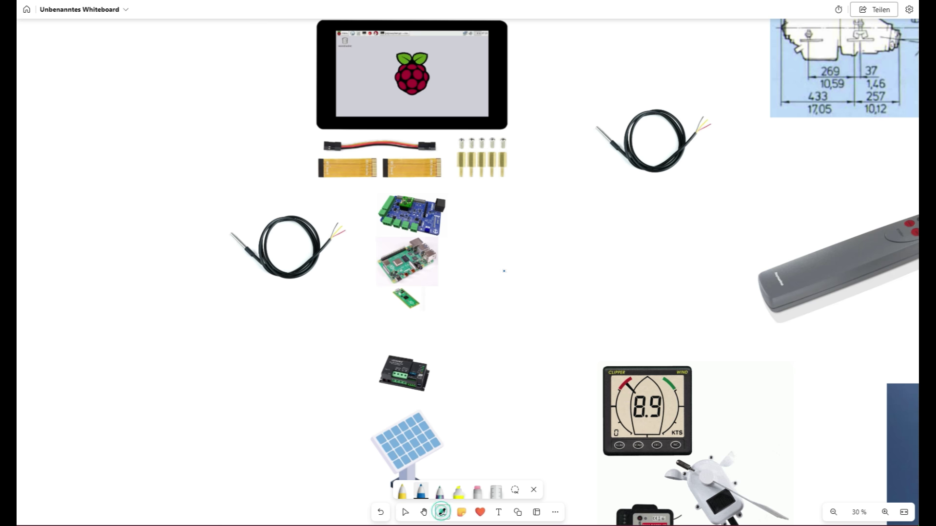
{"action": "scroll", "coordinate": [501, 244], "scroll_direction": "down", "scroll_amount": 3}
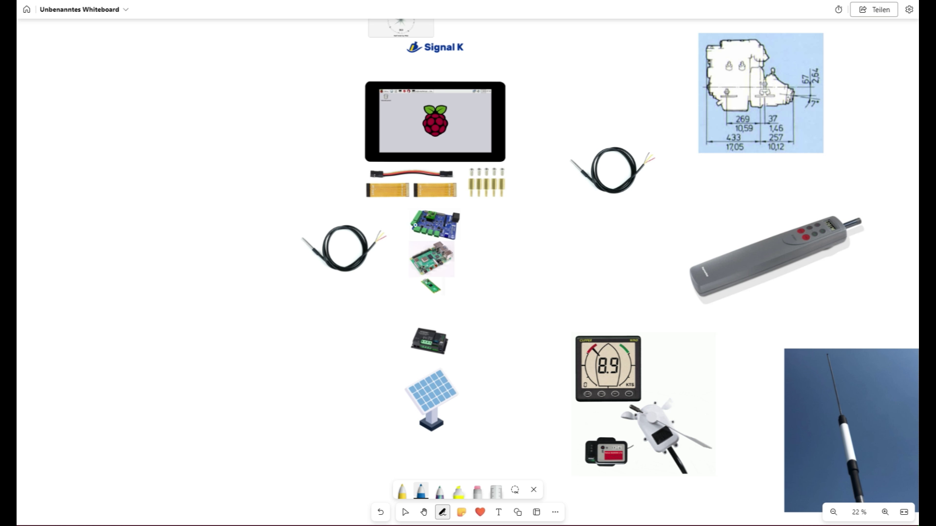
{"action": "left_click_drag", "start_coordinate": [393, 229], "coordinate": [383, 238]}
{"action": "left_click_drag", "start_coordinate": [467, 228], "coordinate": [621, 186]}
{"action": "mouse_move", "coordinate": [571, 158]}
{"action": "left_mouse_down"}
{"action": "mouse_move", "coordinate": [675, 83]}
{"action": "mouse_move", "coordinate": [699, 78]}
{"action": "mouse_move", "coordinate": [689, 106]}
{"action": "left_mouse_up"}
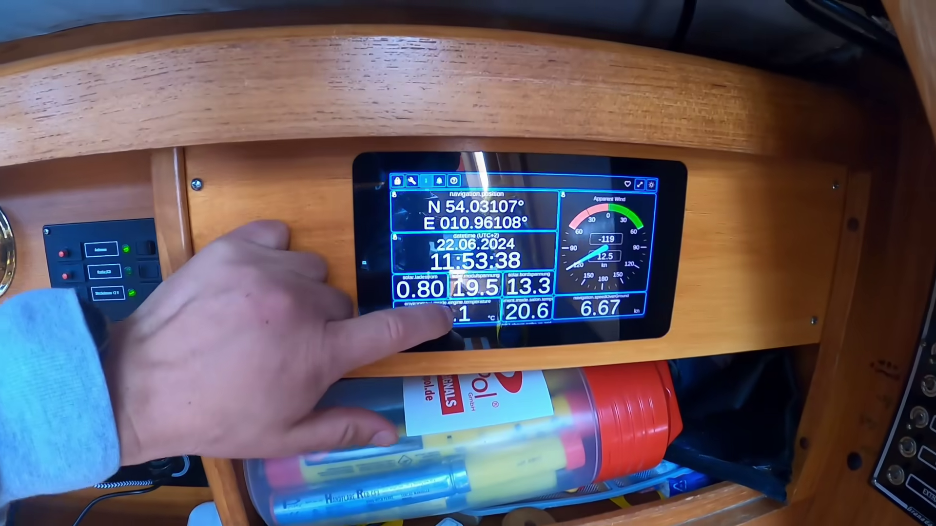
Enlarge engine temperature 44.0 °C, then onboard voltage 13.2 V, then the 20.7 °C salon reading
{"action": "left_click", "coordinate": [483, 329]}
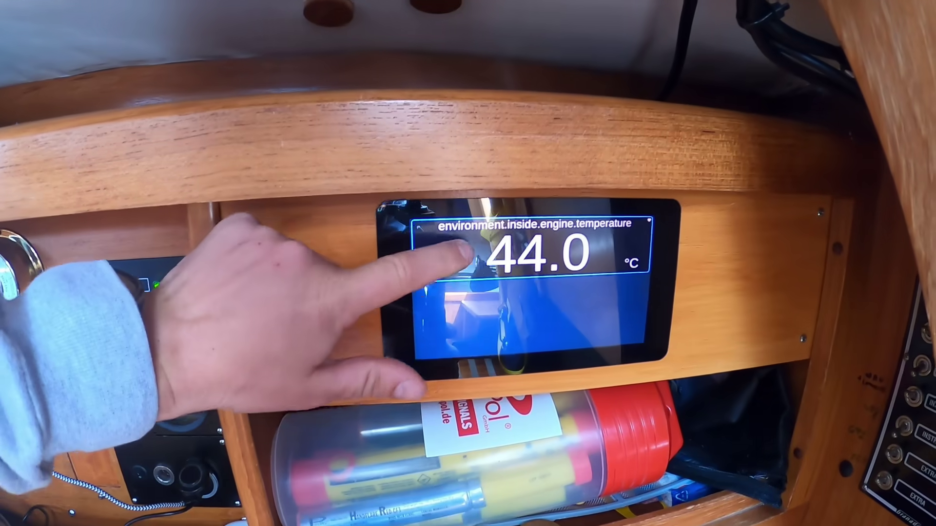
{"action": "left_click", "coordinate": [414, 282]}
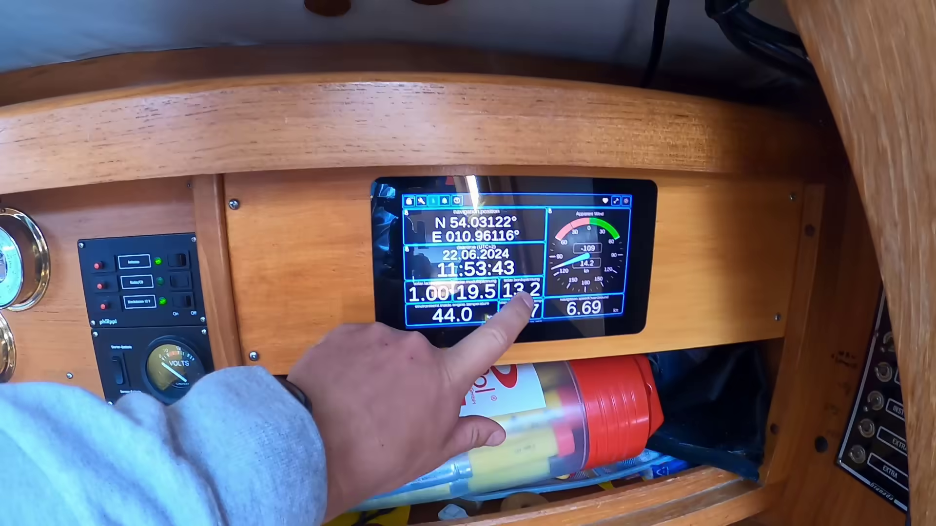
{"action": "left_click", "coordinate": [485, 317]}
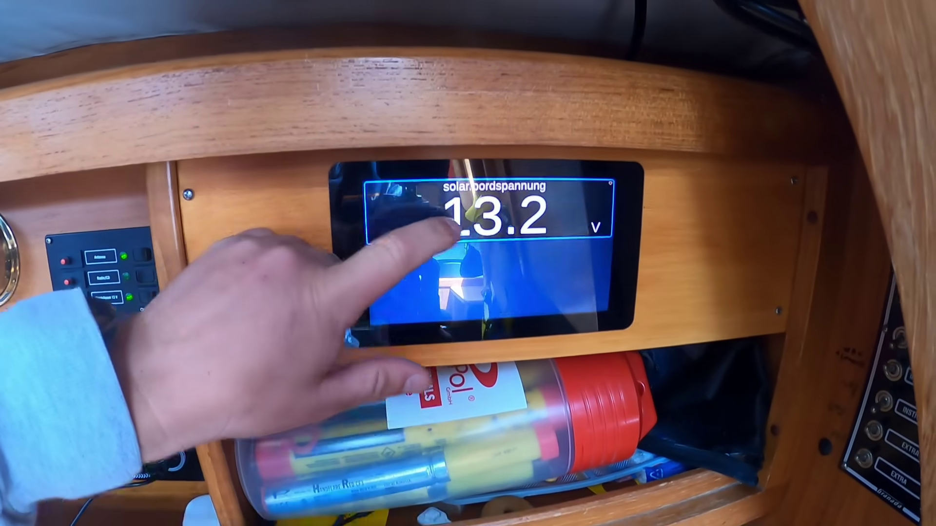
{"action": "left_click", "coordinate": [437, 280]}
{"action": "left_click", "coordinate": [507, 363]}
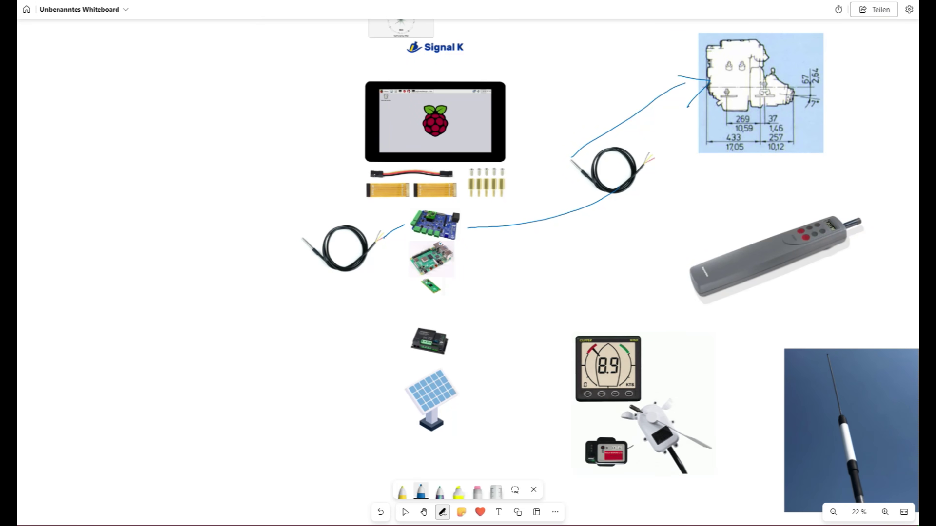
Circle the Pico board and draw an arrowed blue line from it to the charge controller
{"action": "scroll", "coordinate": [466, 293], "scroll_direction": "up", "scroll_amount": 5}
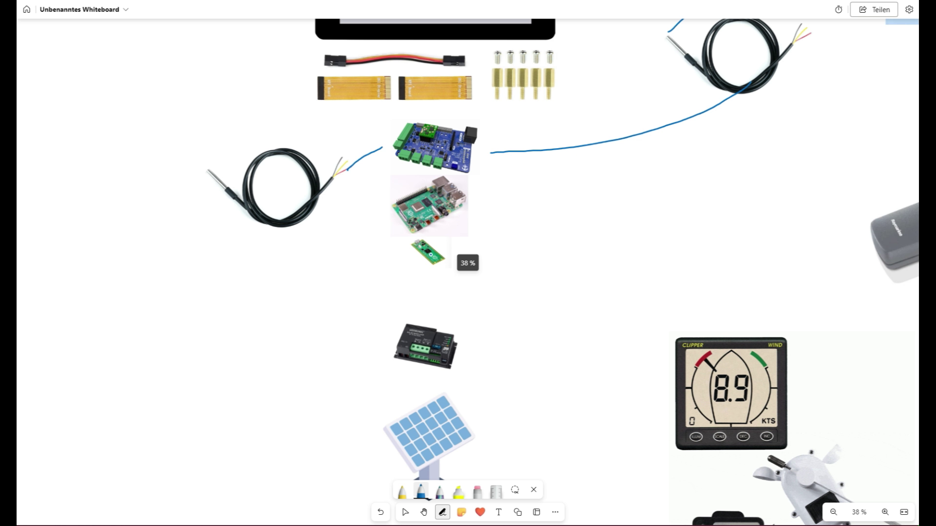
{"action": "mouse_move", "coordinate": [422, 237]}
{"action": "left_mouse_down"}
{"action": "mouse_move", "coordinate": [412, 272]}
{"action": "mouse_move", "coordinate": [445, 238]}
{"action": "left_mouse_up"}
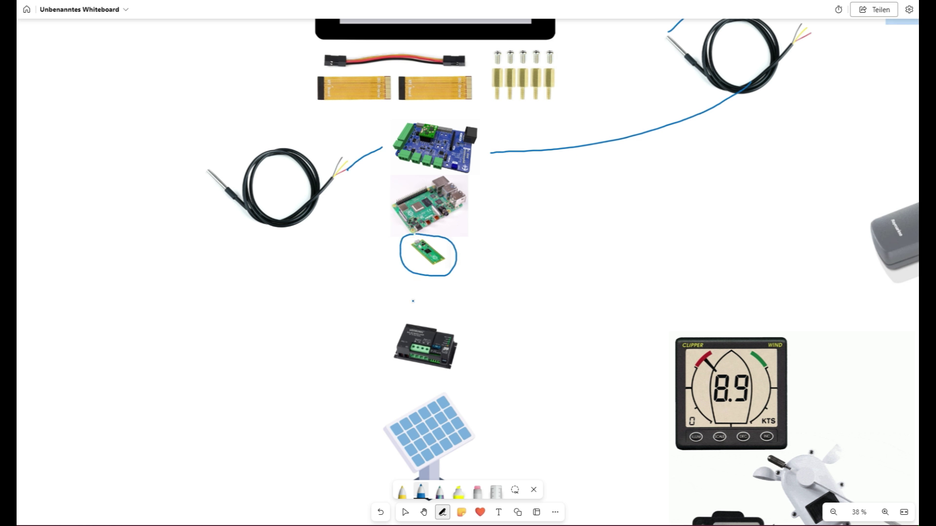
{"action": "mouse_move", "coordinate": [420, 280]}
{"action": "left_mouse_down"}
{"action": "mouse_move", "coordinate": [419, 311]}
{"action": "mouse_move", "coordinate": [433, 310]}
{"action": "left_mouse_up"}
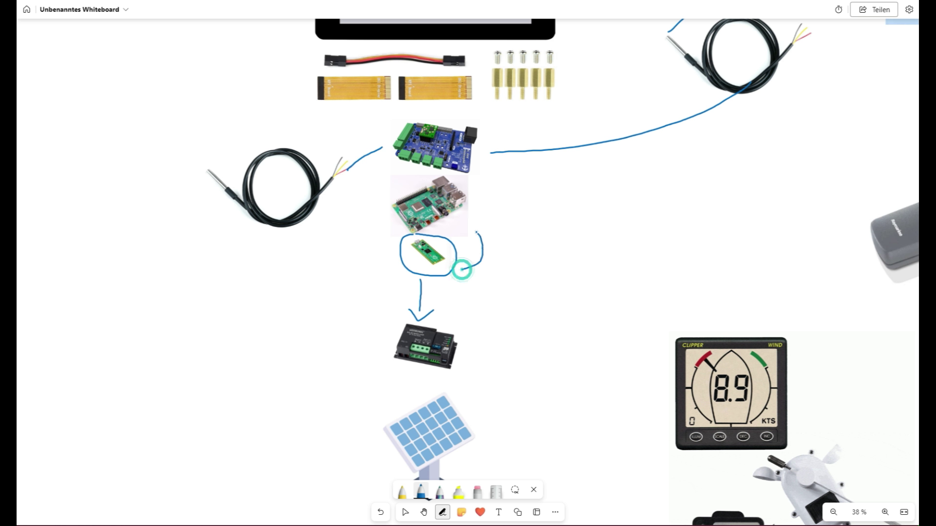
{"action": "mouse_move", "coordinate": [476, 234]}
{"action": "left_mouse_down"}
{"action": "mouse_move", "coordinate": [475, 244]}
{"action": "mouse_move", "coordinate": [493, 222]}
{"action": "left_mouse_up"}
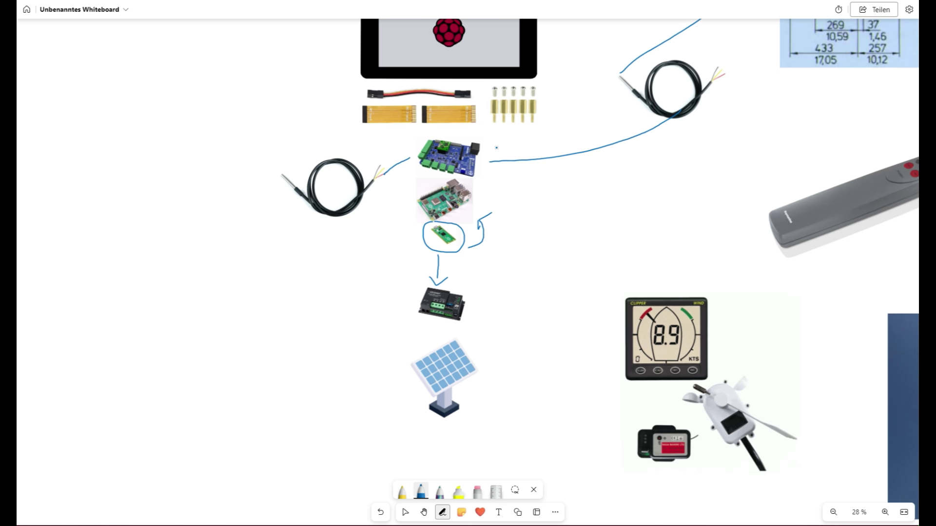
Draw a blue line down to the HAT board with an arrowhead at the Signal K screenshot
{"action": "scroll", "coordinate": [496, 147], "scroll_direction": "down", "scroll_amount": 3}
{"action": "mouse_move", "coordinate": [559, 40]}
{"action": "left_mouse_down"}
{"action": "mouse_move", "coordinate": [543, 112]}
{"action": "mouse_move", "coordinate": [489, 168]}
{"action": "left_mouse_up"}
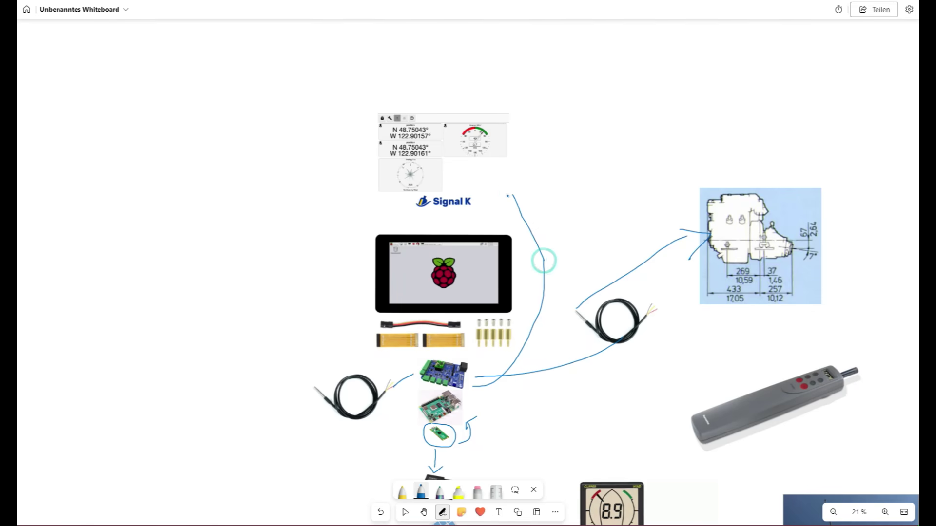
{"action": "mouse_move", "coordinate": [502, 215]}
{"action": "left_mouse_down"}
{"action": "mouse_move", "coordinate": [508, 194]}
{"action": "mouse_move", "coordinate": [552, 193]}
{"action": "left_mouse_up"}
{"action": "scroll", "coordinate": [515, 455], "scroll_direction": "down", "scroll_amount": 3}
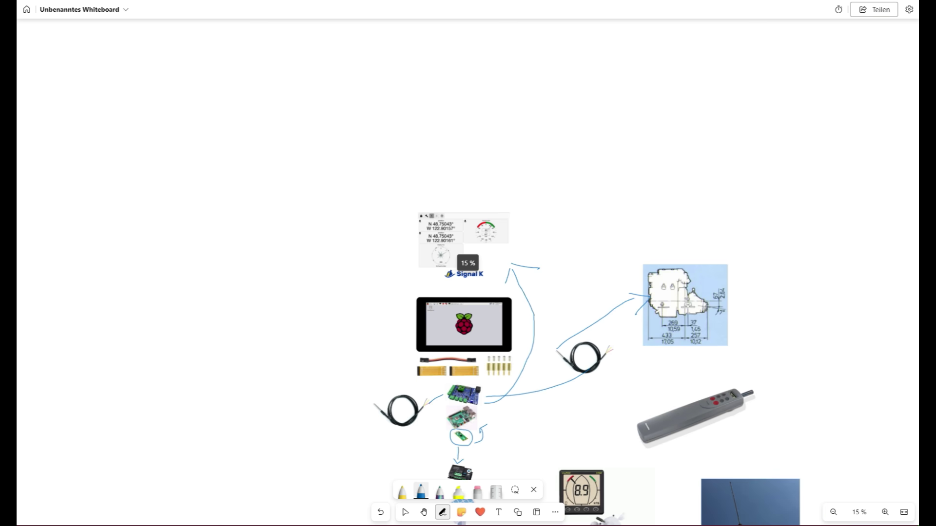
{"action": "scroll", "coordinate": [521, 415], "scroll_direction": "up", "scroll_amount": 5}
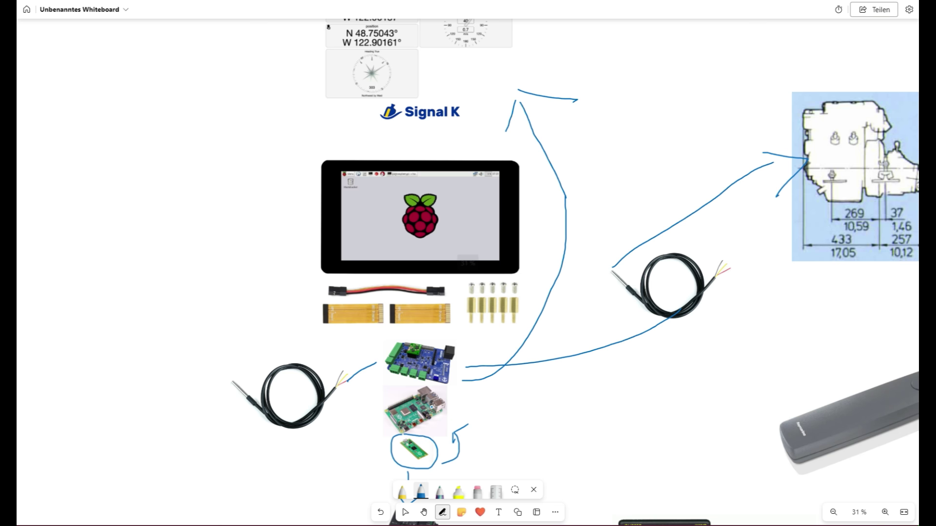
{"action": "left_click", "coordinate": [424, 512]}
{"action": "left_click_drag", "start_coordinate": [606, 421], "coordinate": [545, 230]}
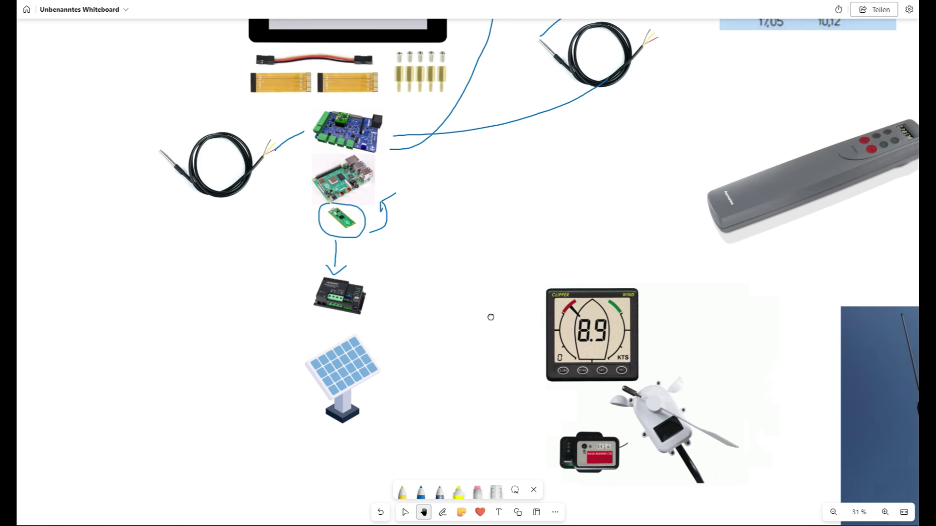
{"action": "scroll", "coordinate": [487, 316], "scroll_direction": "left", "scroll_amount": 2}
Draw a blue pen line from the wind instrument image to the Pi boards
{"action": "left_click", "coordinate": [405, 513]}
{"action": "left_click", "coordinate": [632, 446]}
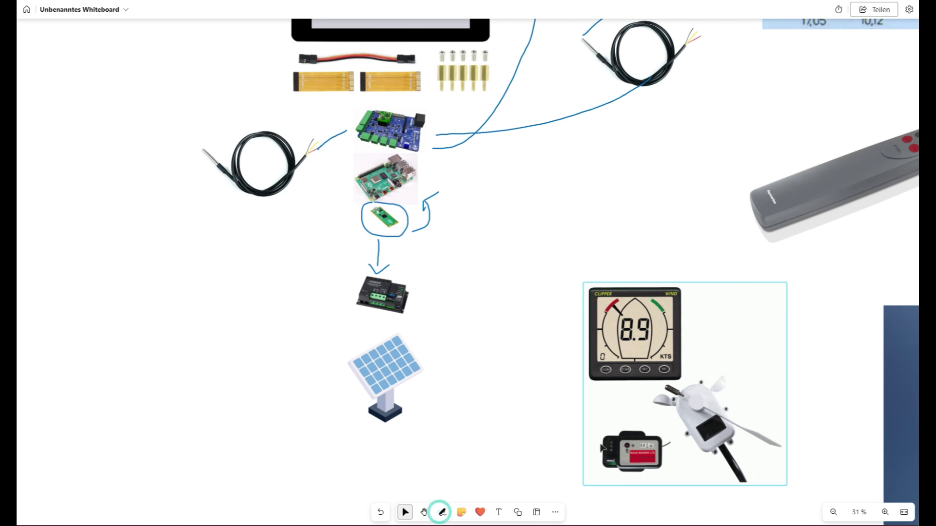
{"action": "key", "text": "Escape"}
{"action": "left_click", "coordinate": [442, 513]}
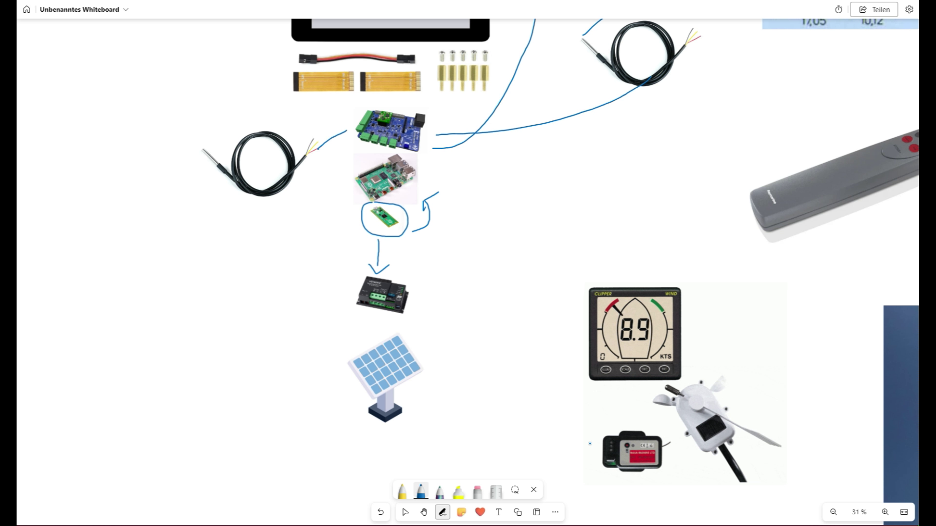
{"action": "mouse_move", "coordinate": [596, 441]}
{"action": "left_mouse_down"}
{"action": "mouse_move", "coordinate": [477, 195]}
{"action": "mouse_move", "coordinate": [431, 160]}
{"action": "mouse_move", "coordinate": [426, 172]}
{"action": "mouse_move", "coordinate": [457, 157]}
{"action": "left_mouse_up"}
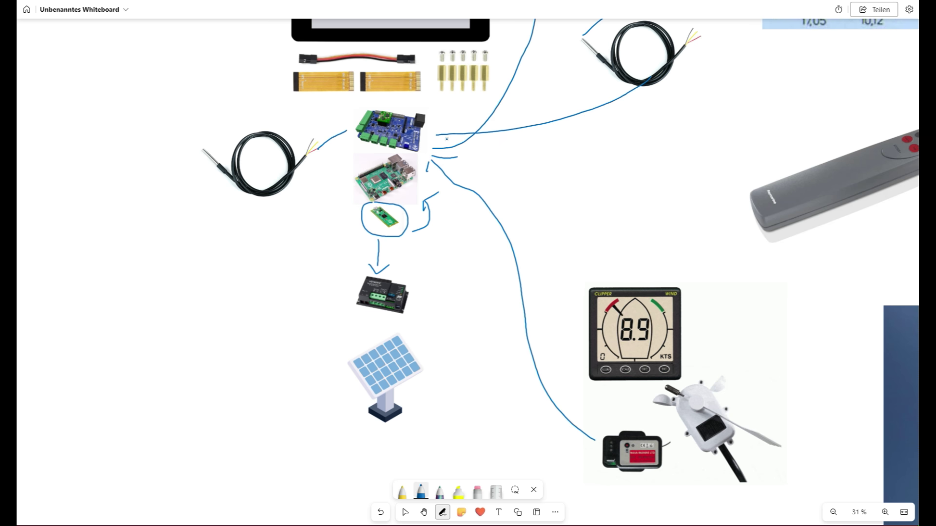
{"action": "scroll", "coordinate": [553, 142], "scroll_direction": "down", "scroll_amount": 3}
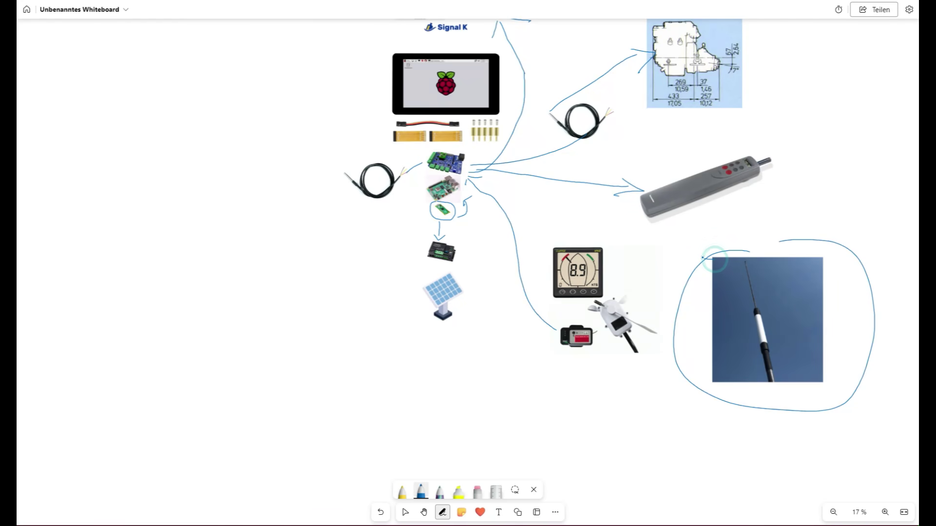
Draw a blue line from the antenna circle up to Signal K with an arrowhead, then view the whole diagram
{"action": "mouse_move", "coordinate": [711, 259]}
{"action": "left_mouse_down"}
{"action": "mouse_move", "coordinate": [565, 145]}
{"action": "mouse_move", "coordinate": [539, 38]}
{"action": "left_mouse_up"}
{"action": "left_click", "coordinate": [423, 512]}
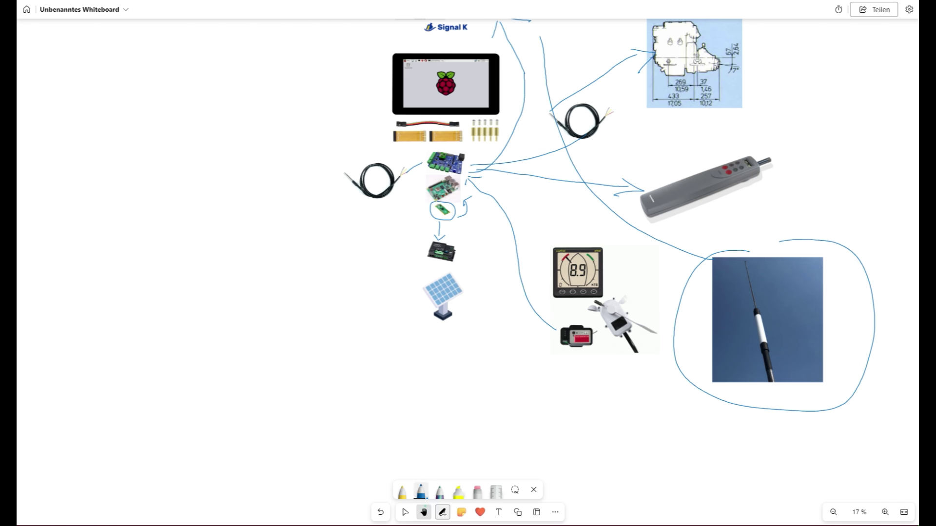
{"action": "left_click_drag", "start_coordinate": [472, 312], "coordinate": [480, 519]}
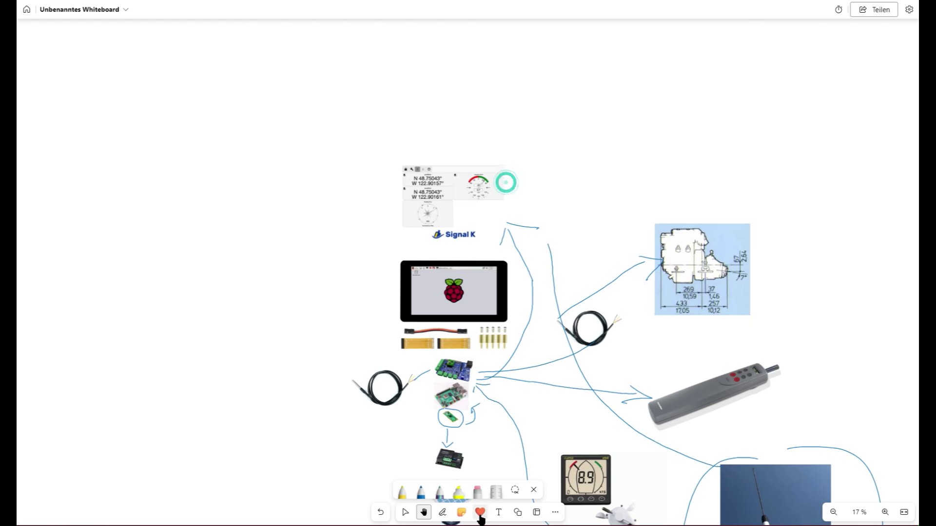
{"action": "left_click", "coordinate": [420, 491]}
{"action": "mouse_move", "coordinate": [546, 244]}
{"action": "left_mouse_down"}
{"action": "mouse_move", "coordinate": [512, 205]}
{"action": "mouse_move", "coordinate": [517, 222]}
{"action": "mouse_move", "coordinate": [531, 196]}
{"action": "left_mouse_up"}
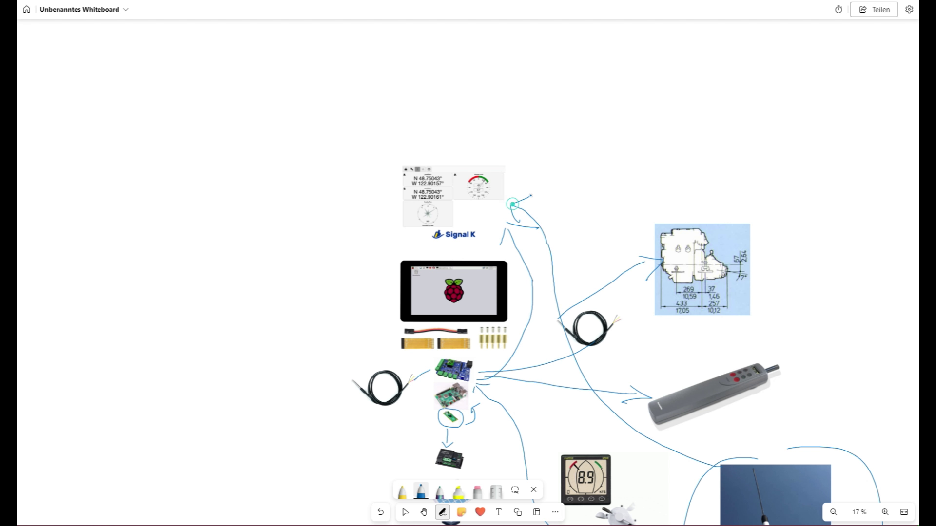
{"action": "mouse_move", "coordinate": [580, 370]}
{"action": "left_mouse_down"}
{"action": "mouse_move", "coordinate": [493, 360]}
{"action": "mouse_move", "coordinate": [536, 229]}
{"action": "left_mouse_up"}
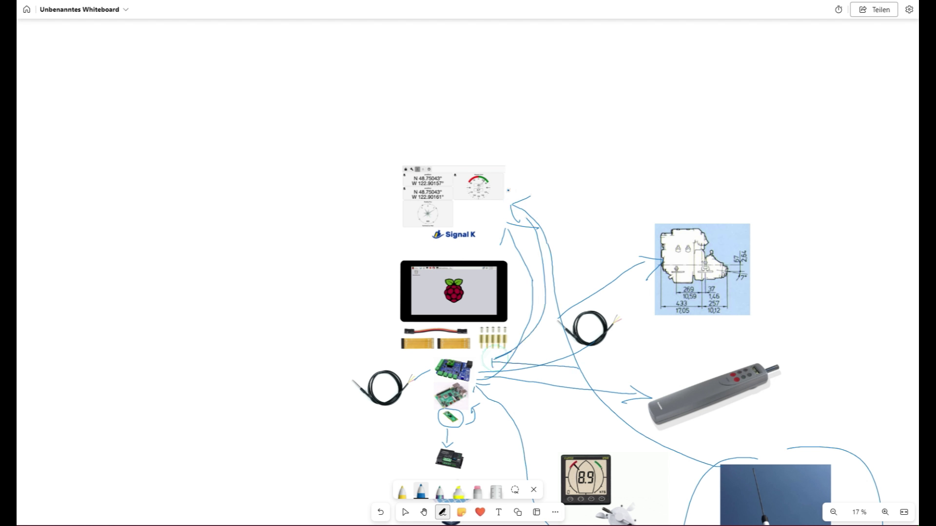
{"action": "left_click", "coordinate": [423, 512]}
{"action": "left_click_drag", "start_coordinate": [668, 444], "coordinate": [559, 287]}
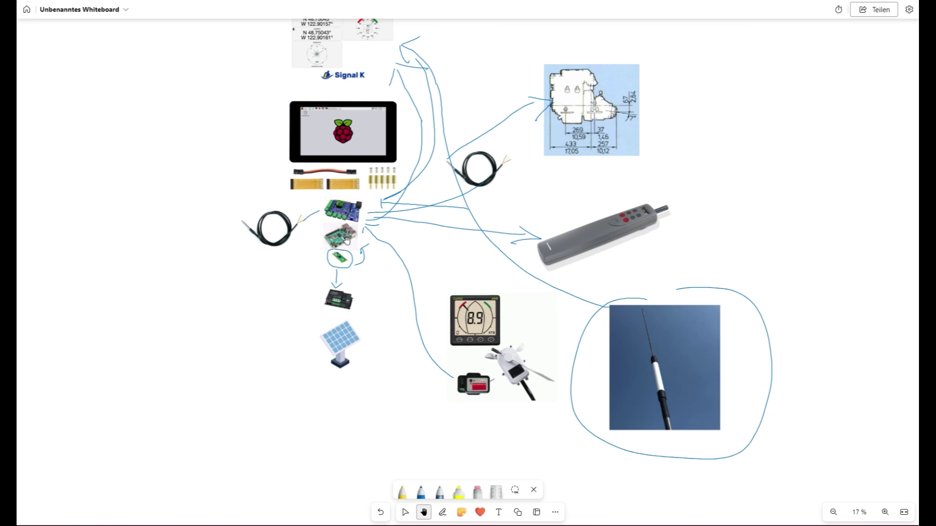
{"action": "scroll", "coordinate": [380, 173], "scroll_direction": "down", "scroll_amount": 4}
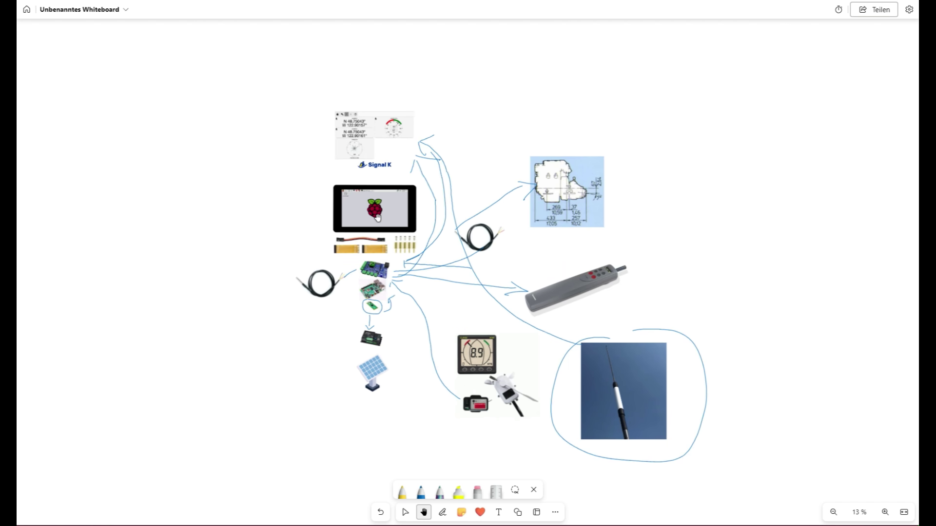
Undo to restore the iPad and Wi-Fi images, then draw a pen line from the Pi board to the tablet
{"action": "key", "text": "ctrl+z"}
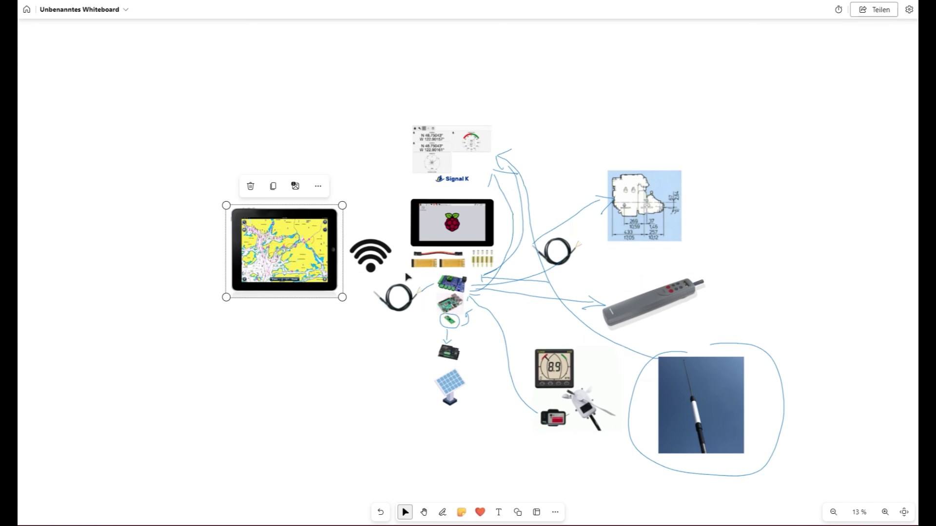
{"action": "left_click", "coordinate": [442, 512]}
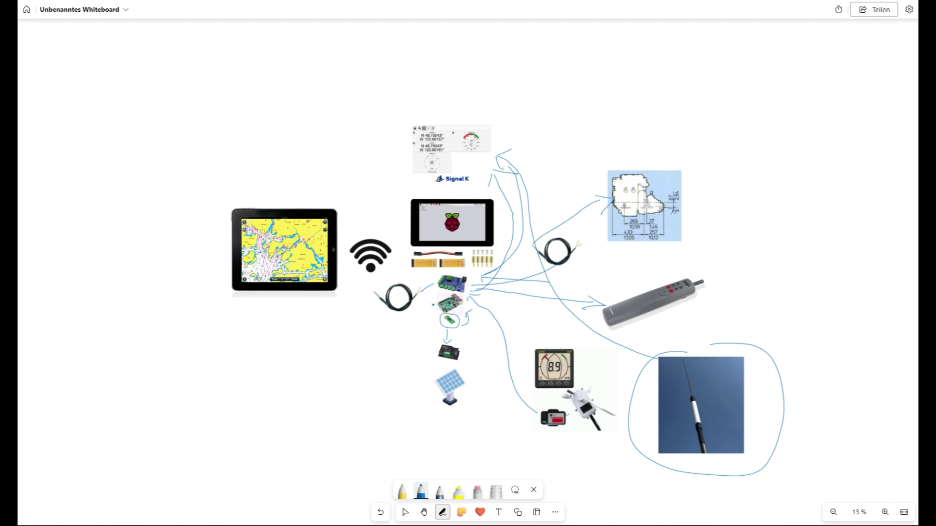
{"action": "mouse_move", "coordinate": [435, 307]}
{"action": "left_mouse_down"}
{"action": "mouse_move", "coordinate": [363, 303]}
{"action": "mouse_move", "coordinate": [357, 289]}
{"action": "mouse_move", "coordinate": [367, 290]}
{"action": "left_mouse_up"}
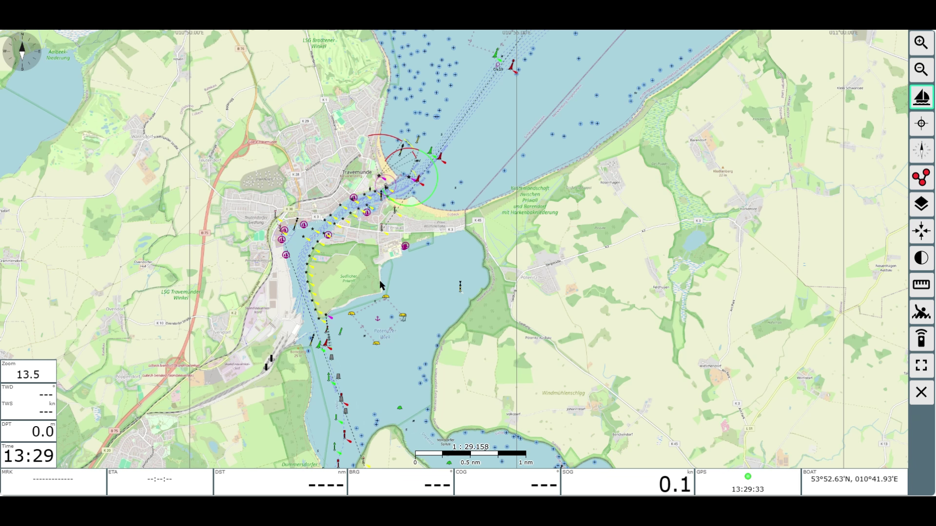
Zoom in on the Travemünde chart and pan from the Trave estuary north to the open bay
{"action": "left_click_drag", "start_coordinate": [379, 280], "coordinate": [295, 252]}
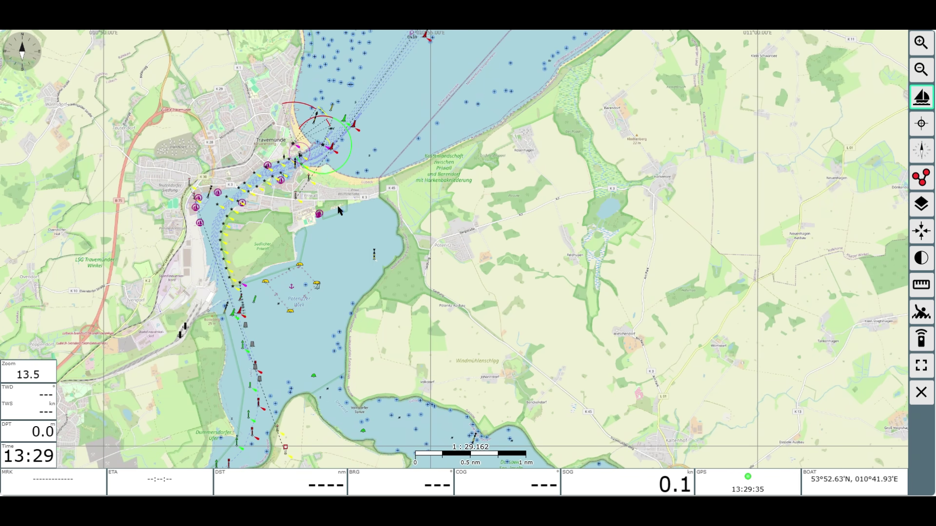
{"action": "scroll", "coordinate": [336, 203], "scroll_direction": "up", "scroll_amount": 2}
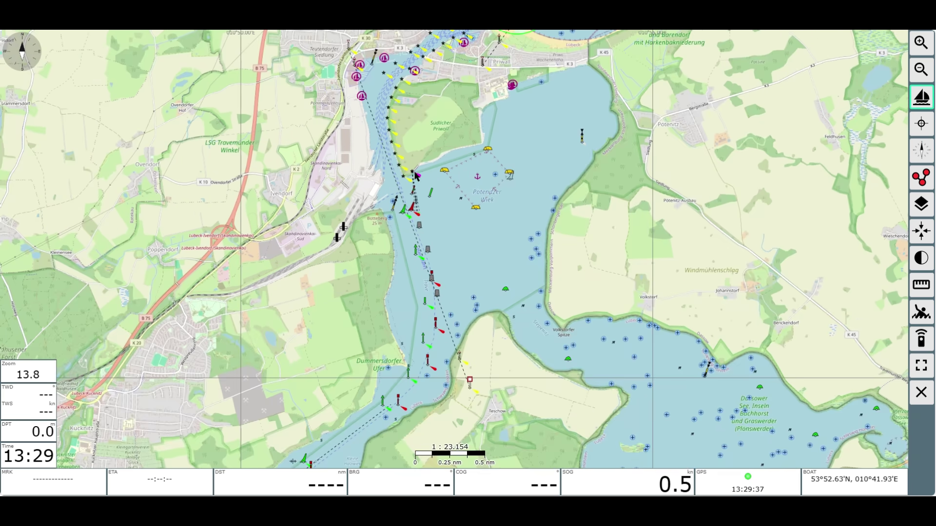
{"action": "left_click_drag", "start_coordinate": [336, 203], "coordinate": [303, 323]}
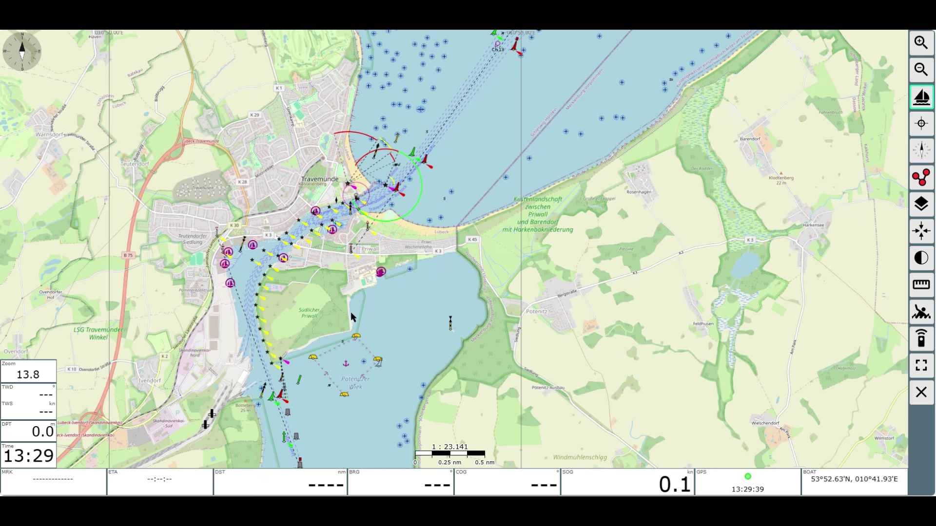
{"action": "left_click_drag", "start_coordinate": [392, 242], "coordinate": [311, 314]}
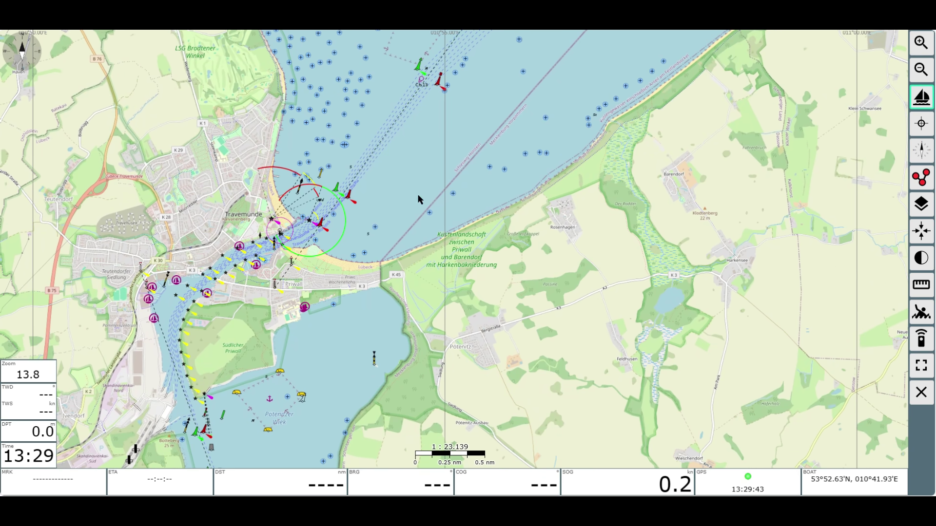
{"action": "left_click_drag", "start_coordinate": [358, 131], "coordinate": [307, 275]}
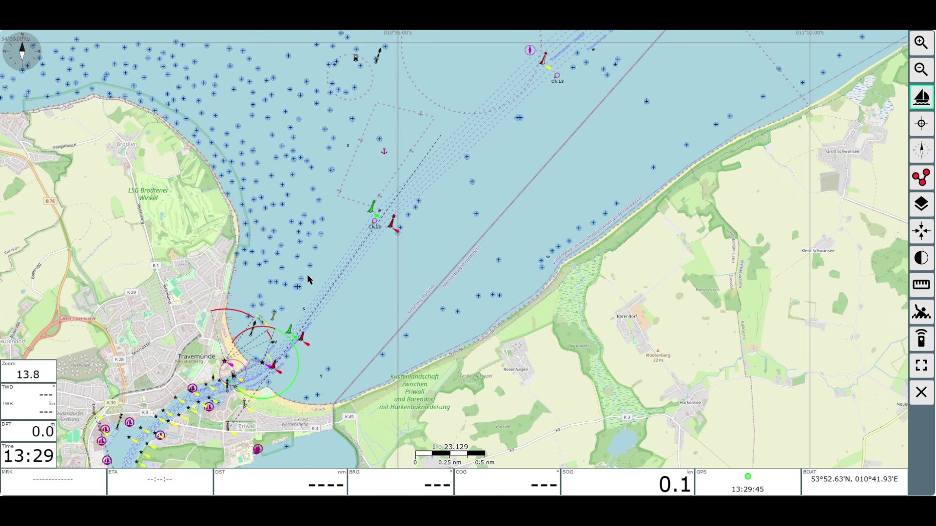